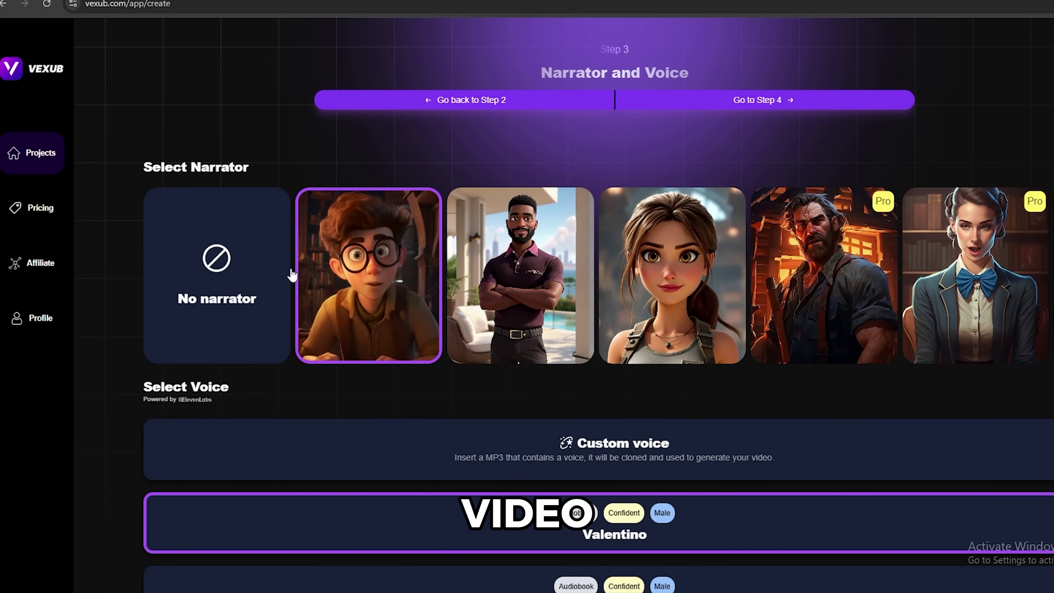
- Choose no narrator and the Adam voice for the video, and continue to Step 4
left_click(216, 274)
scroll(224, 278, "down", 2)
scroll(228, 284, "down", 1)
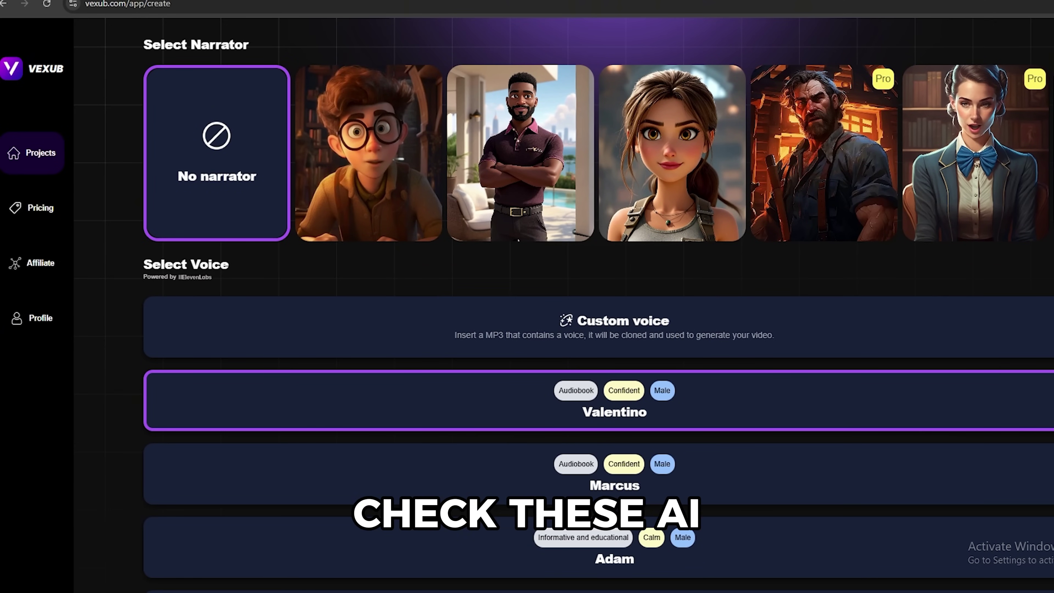
scroll(940, 513, "down", 2)
left_click(940, 513)
scroll(833, 490, "down", 8)
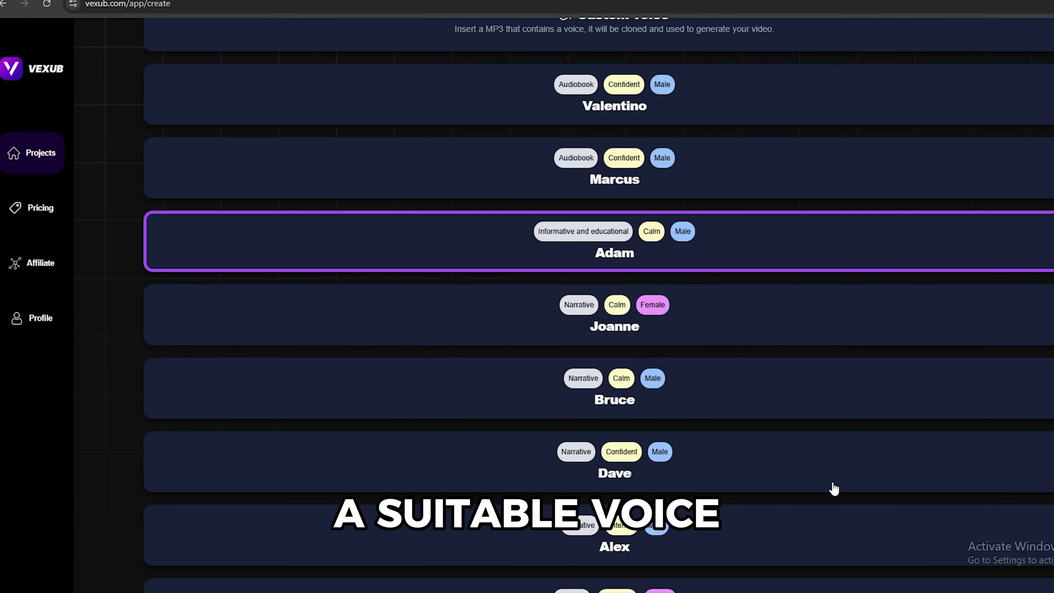
scroll(833, 489, "up", 8)
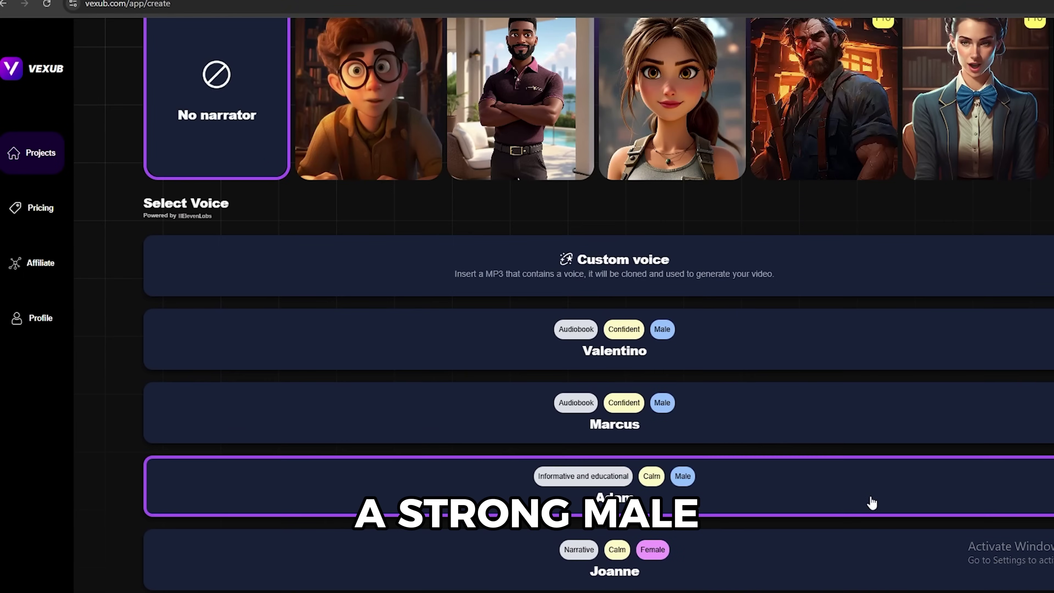
scroll(868, 498, "up", 5)
left_click(760, 110)
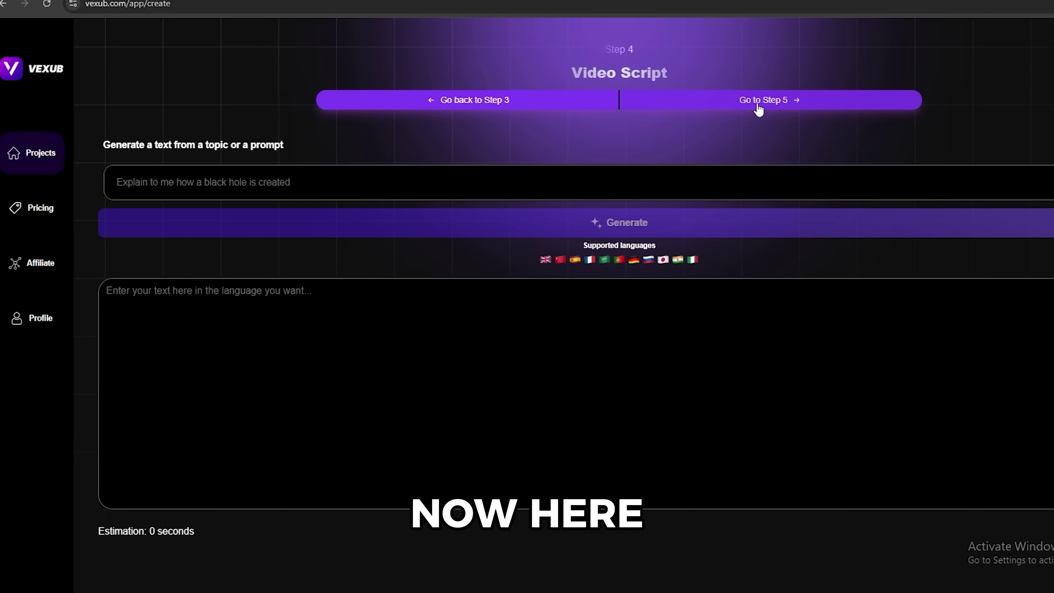
- Switch to ChatGPT and copy the short video idea "How It Feels to Freeze to Death" from the Tragedies & True Stories list
left_click(299, 183)
left_click(290, 393)
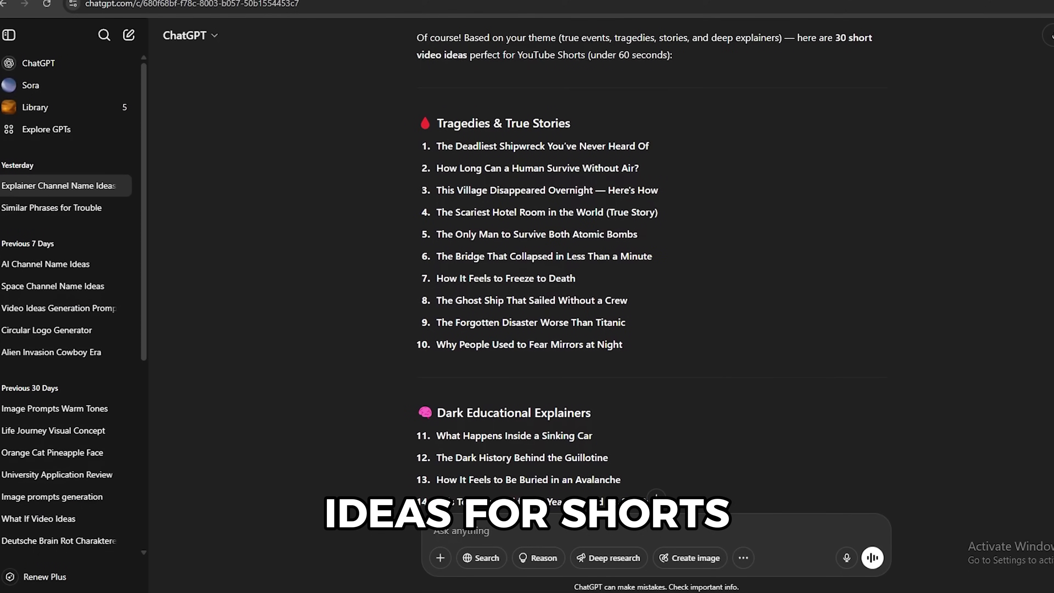
scroll(528, 228, "up", 3)
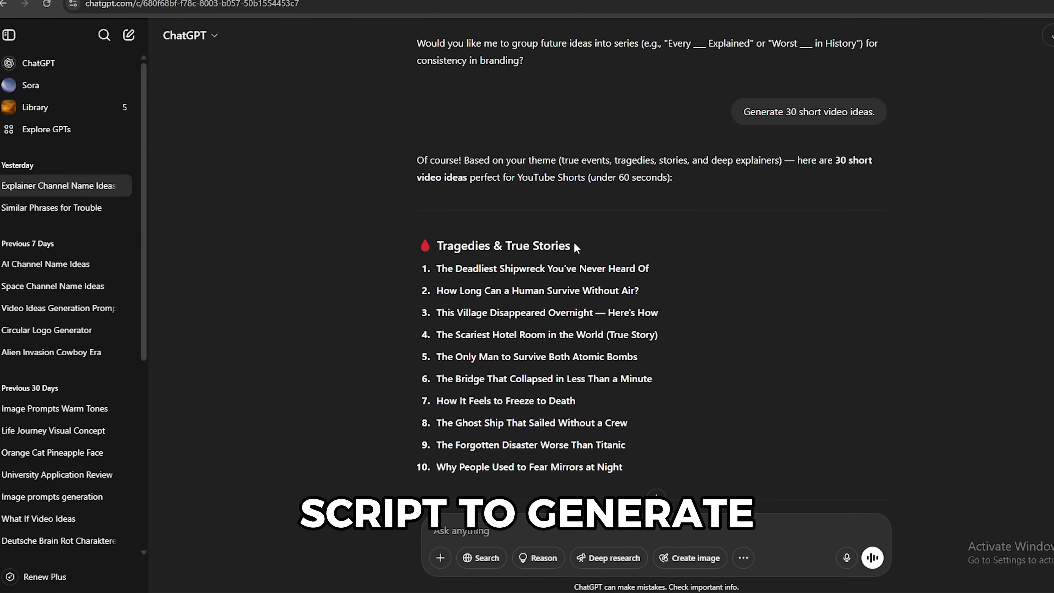
scroll(575, 248, "down", 1)
left_click_drag(437, 340, 576, 343)
key("ctrl+c")
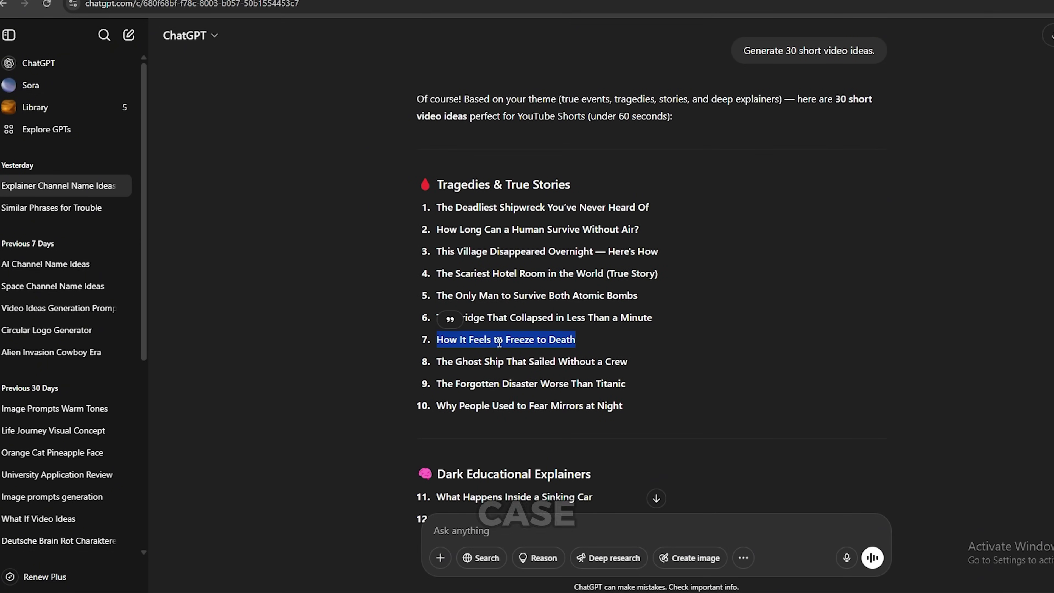
right_click(513, 343)
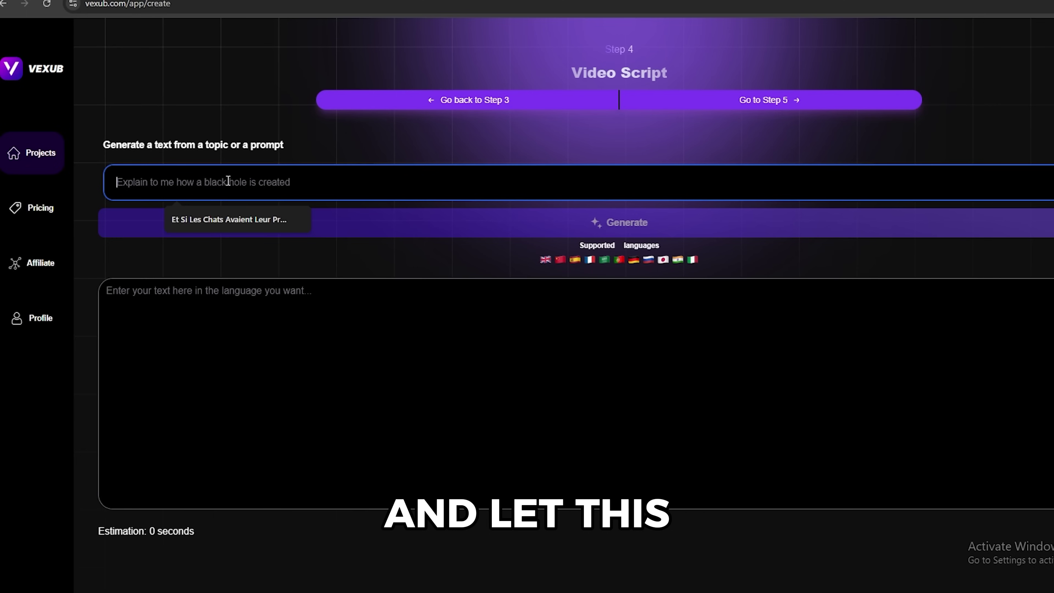
- Generate the Vexub video script from the copied topic "How It Feels to Freeze to Death" and continue to Step 5
key("ctrl+v")
left_click(616, 224)
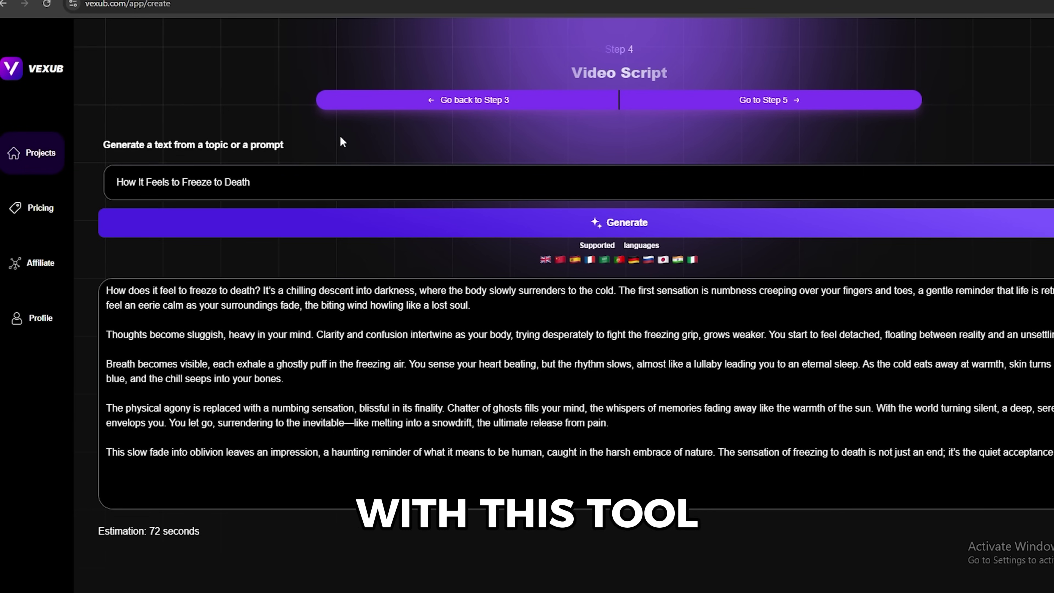
left_click(841, 97)
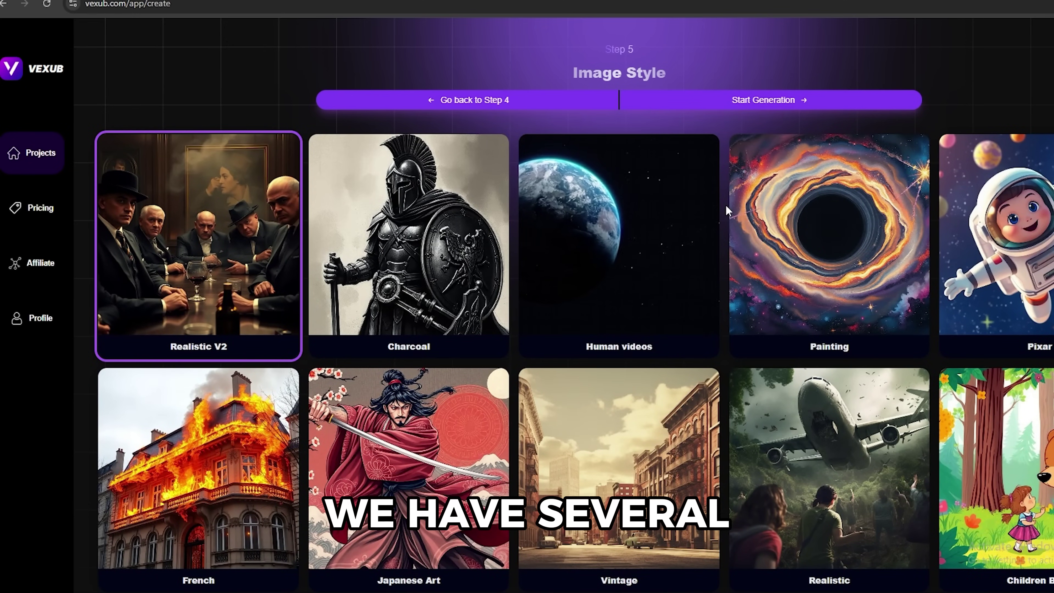
- Choose the Painting image style and start generating the video
left_click(897, 177)
left_click(788, 104)
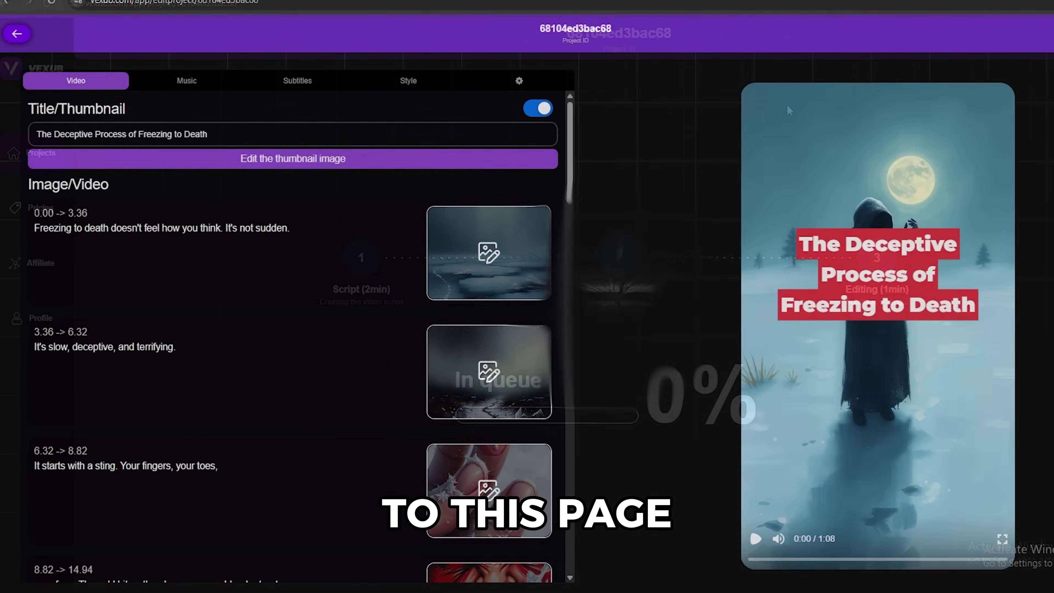
- Review the generated video's scene images and text, and view its music, subtitle and style settings
scroll(196, 272, "down", 10)
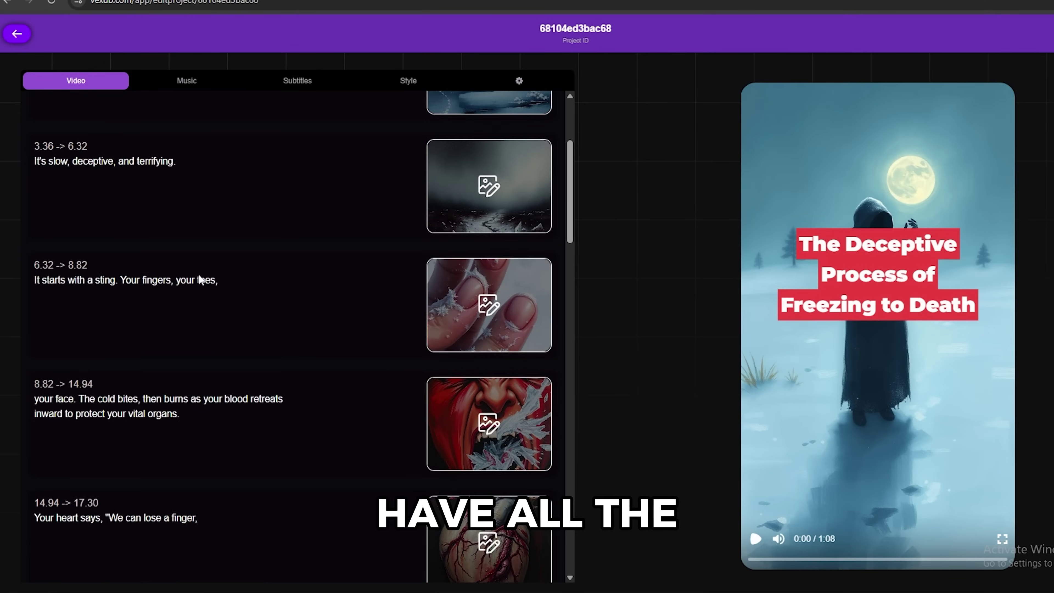
scroll(486, 463, "down", 5)
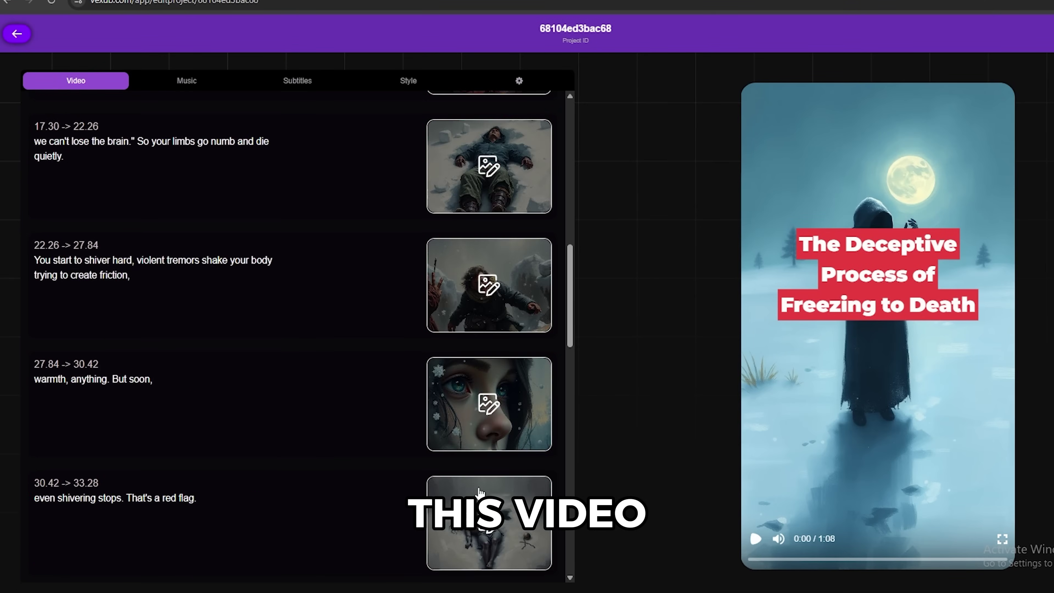
scroll(458, 434, "up", 15)
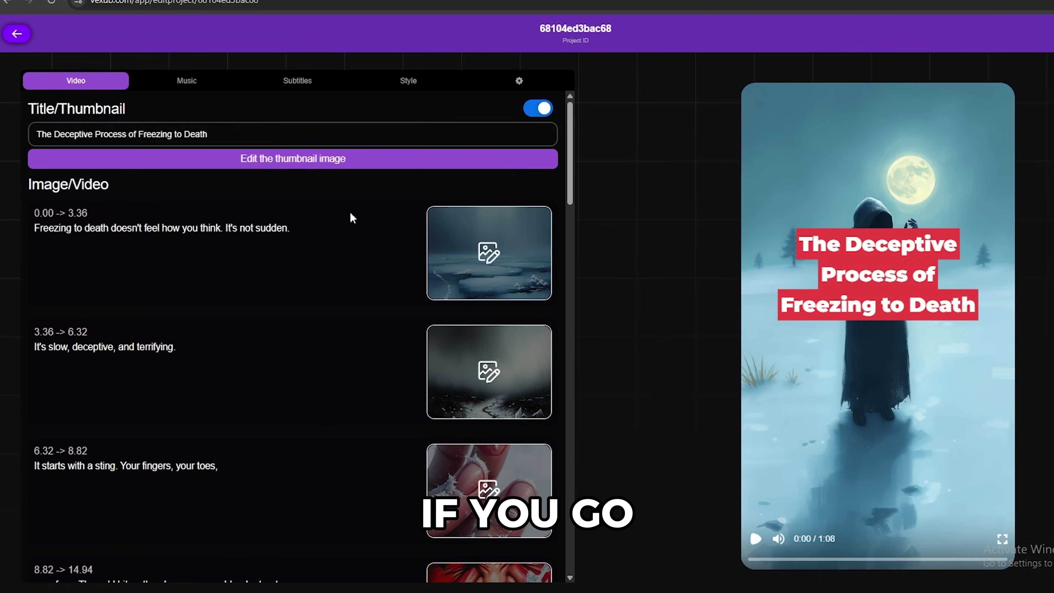
left_click(195, 83)
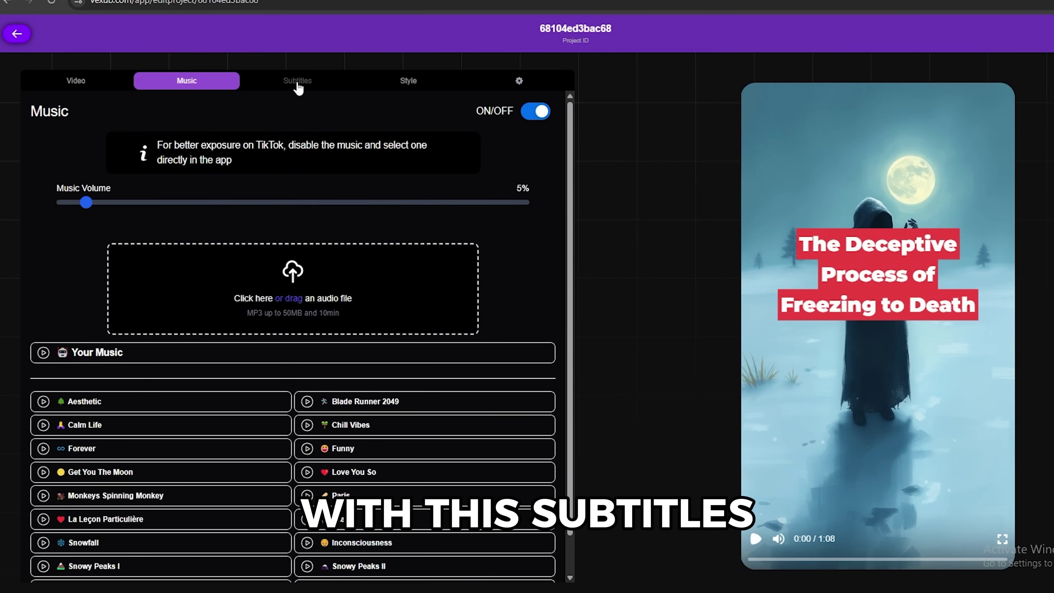
left_click(298, 85)
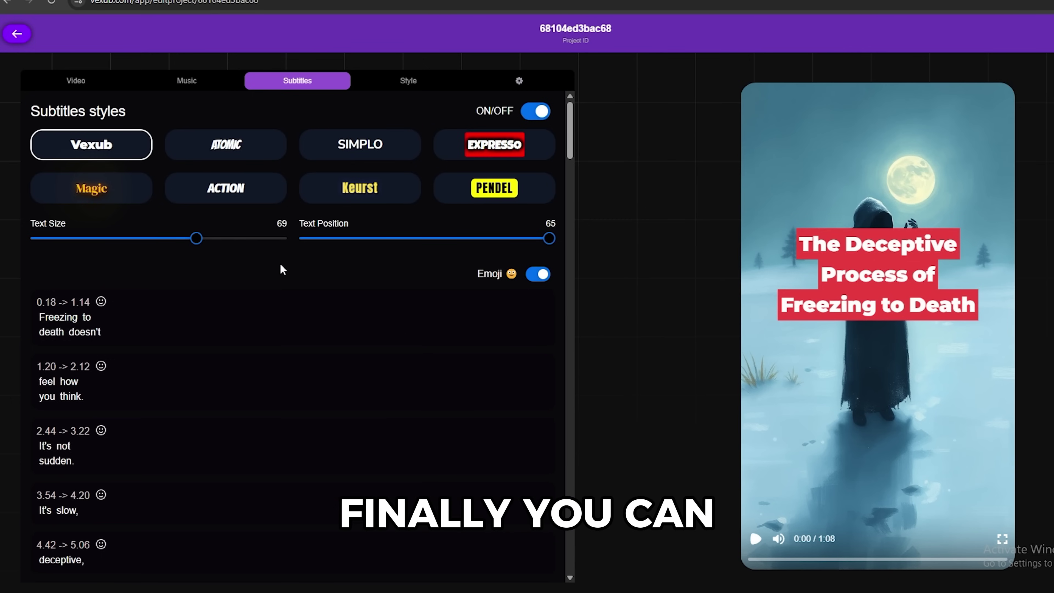
left_click(406, 85)
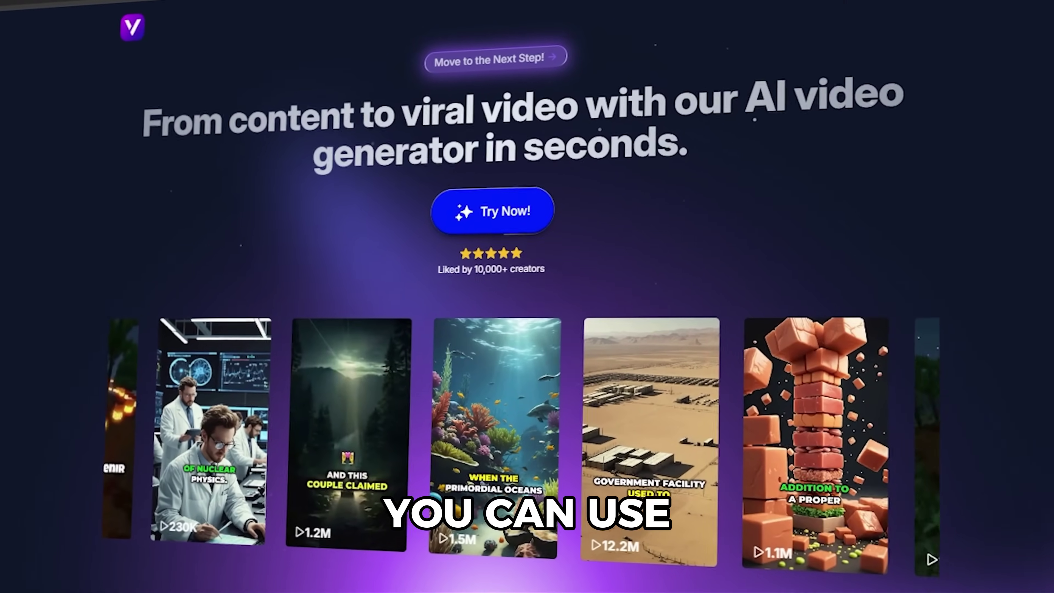
scroll(528, 297, "down", 5)
scroll(528, 296, "down", 4)
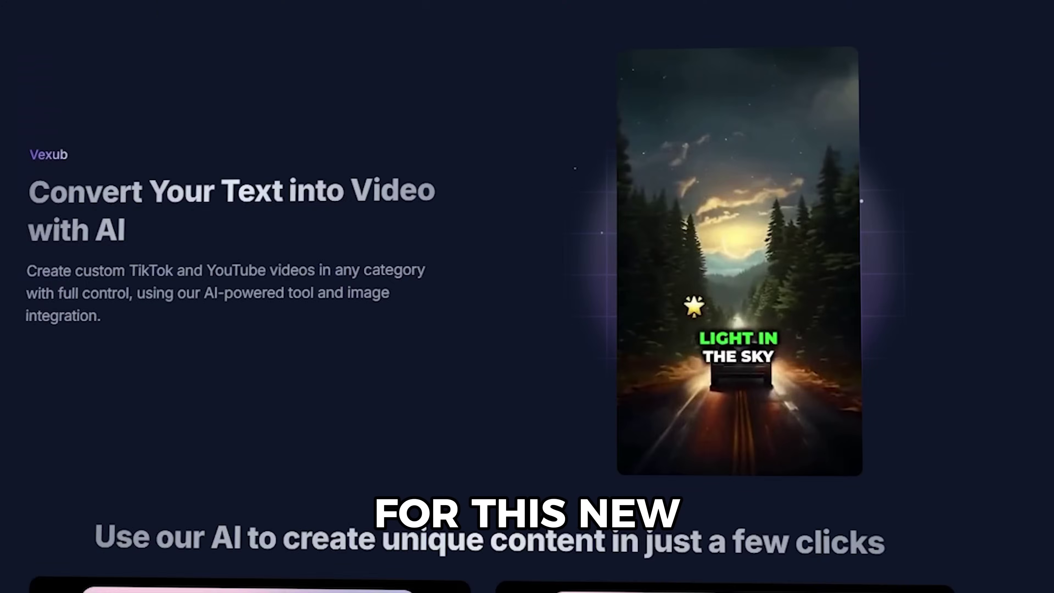
scroll(527, 297, "down", 6)
scroll(527, 297, "down", 15)
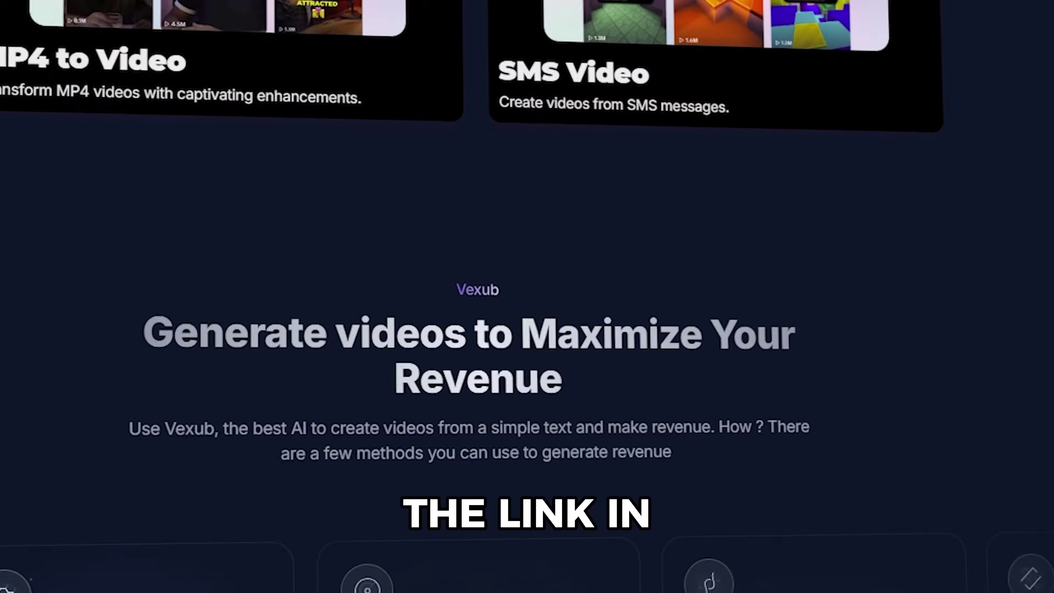
scroll(528, 297, "down", 11)
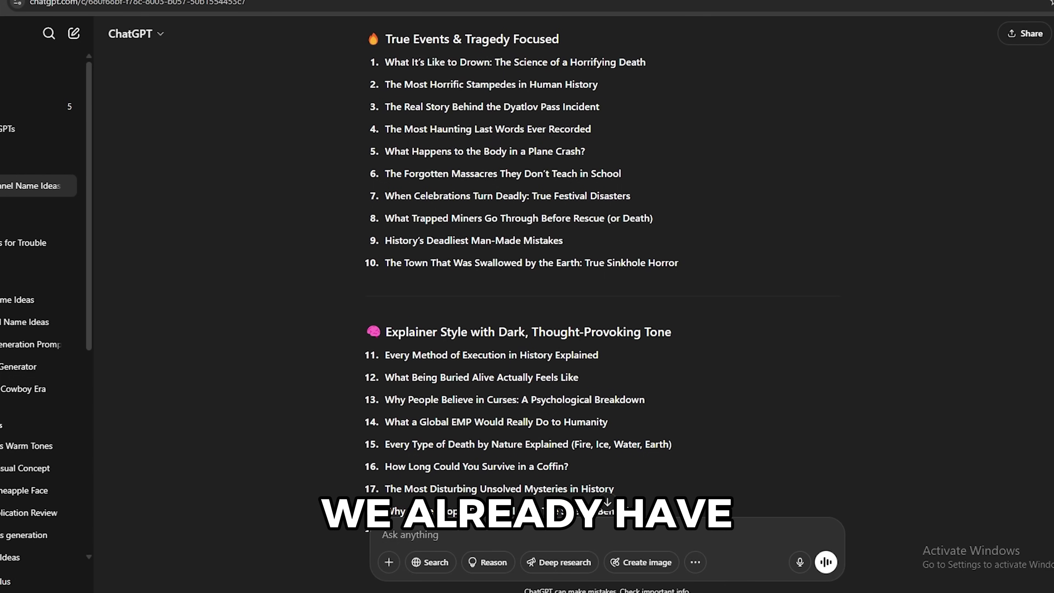
- Ask ChatGPT for a 4–5 minute YouTube script on "The Real Story Behind the Dyatlov Pass Incident" and read it through
scroll(556, 233, "up", 1)
scroll(608, 498, "down", 1)
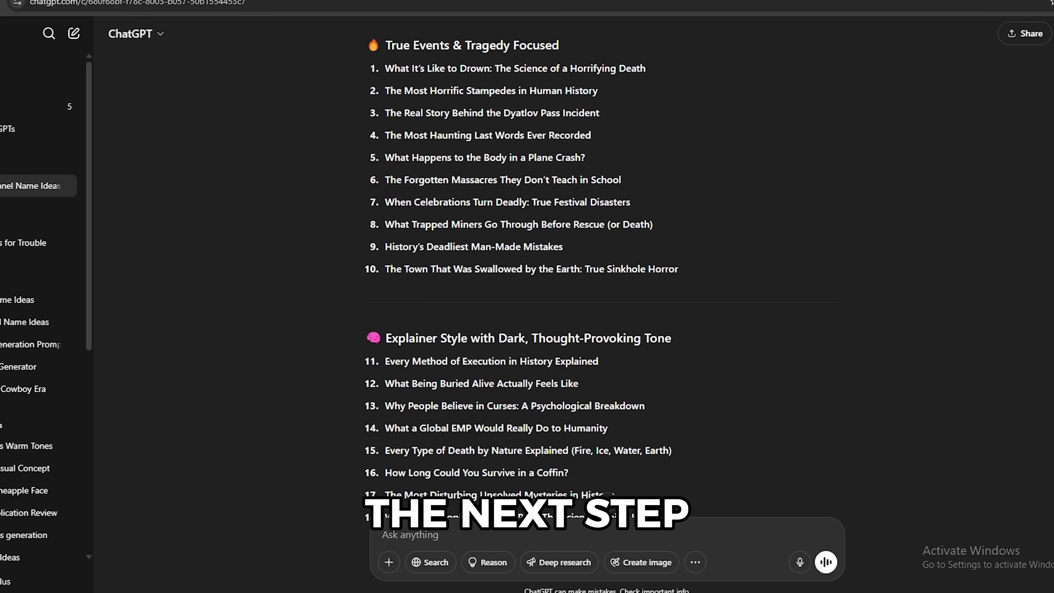
scroll(607, 496, "down", 3)
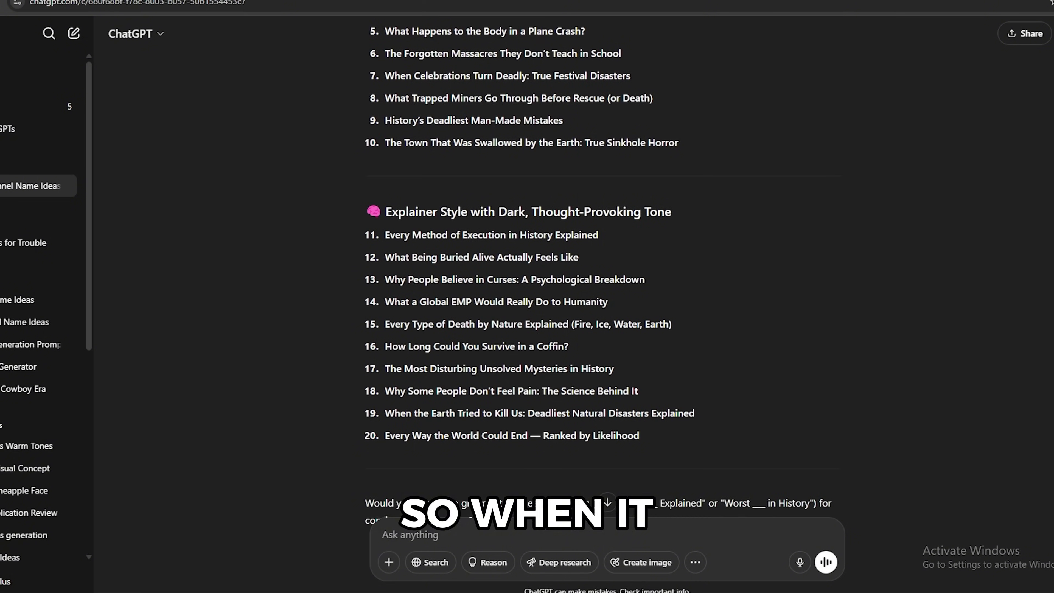
scroll(608, 498, "up", 4)
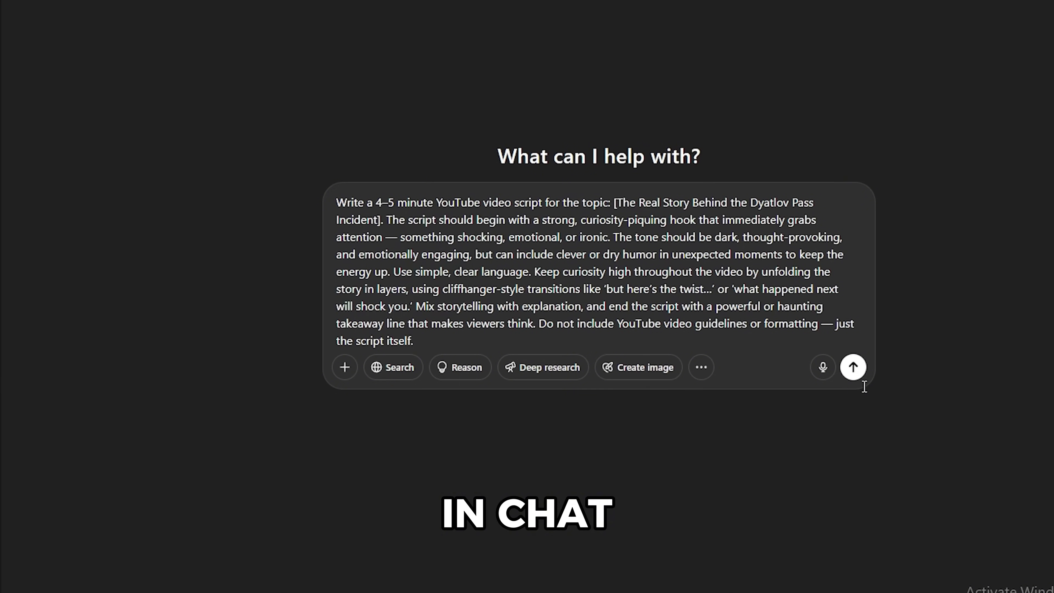
left_click(863, 375)
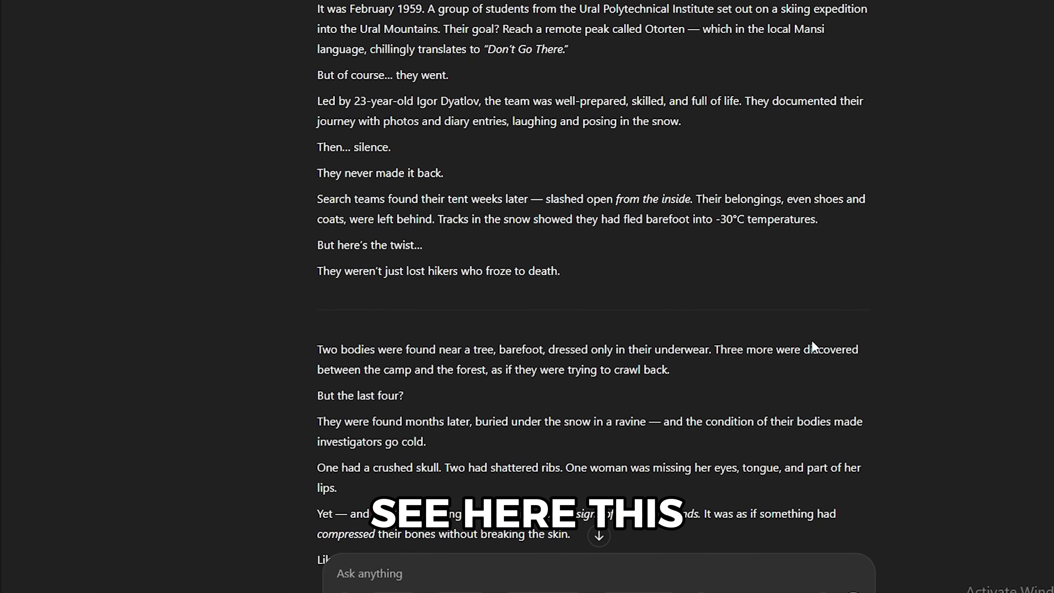
scroll(751, 302, "down", 15)
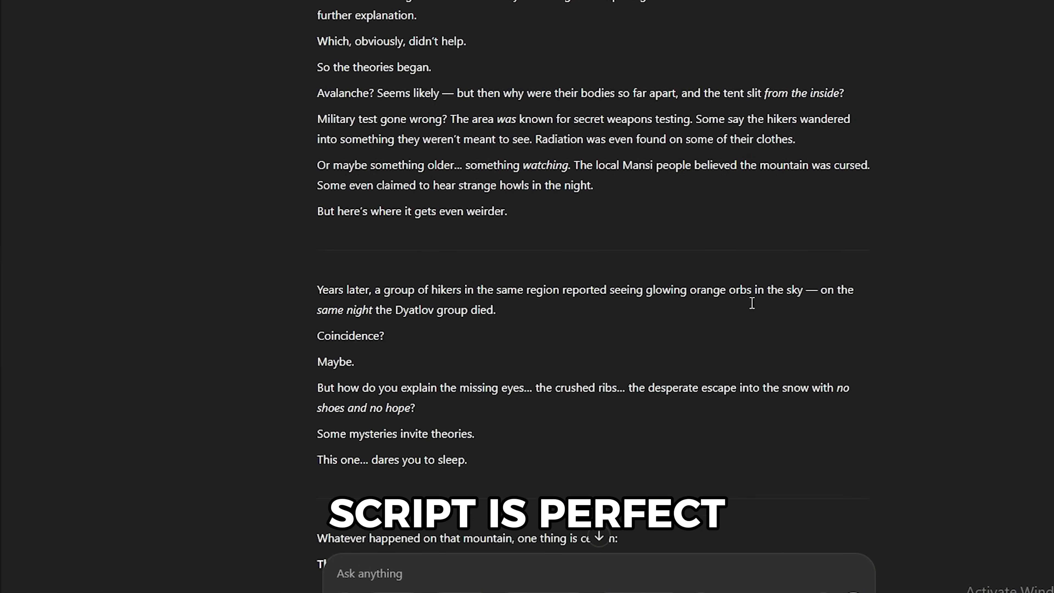
scroll(752, 303, "down", 5)
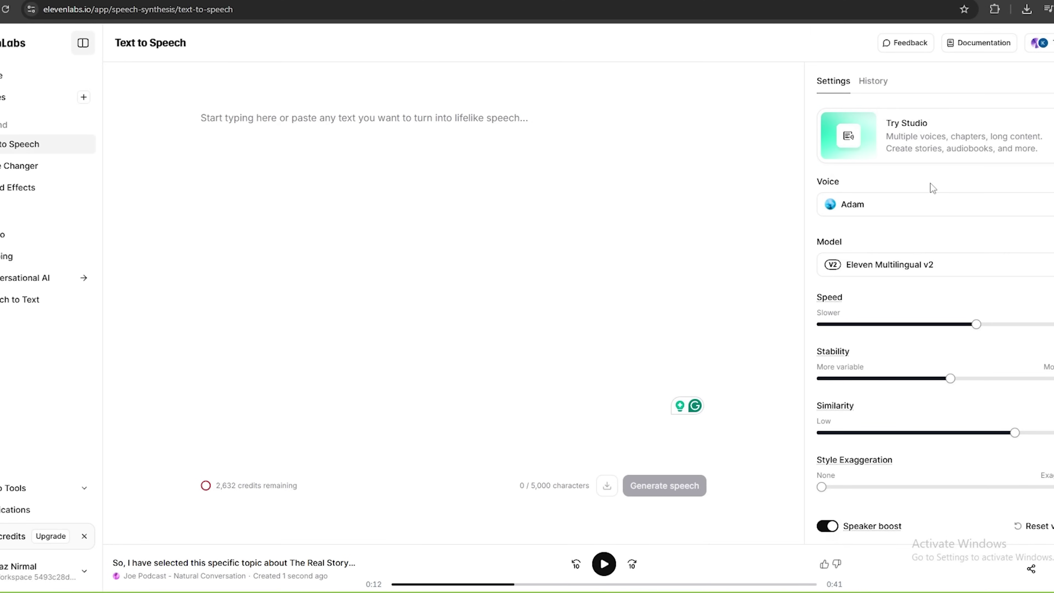
- Switch to ElevenLabs text to speech, preview the Narrative & Story voice Adam and select it
left_click(916, 204)
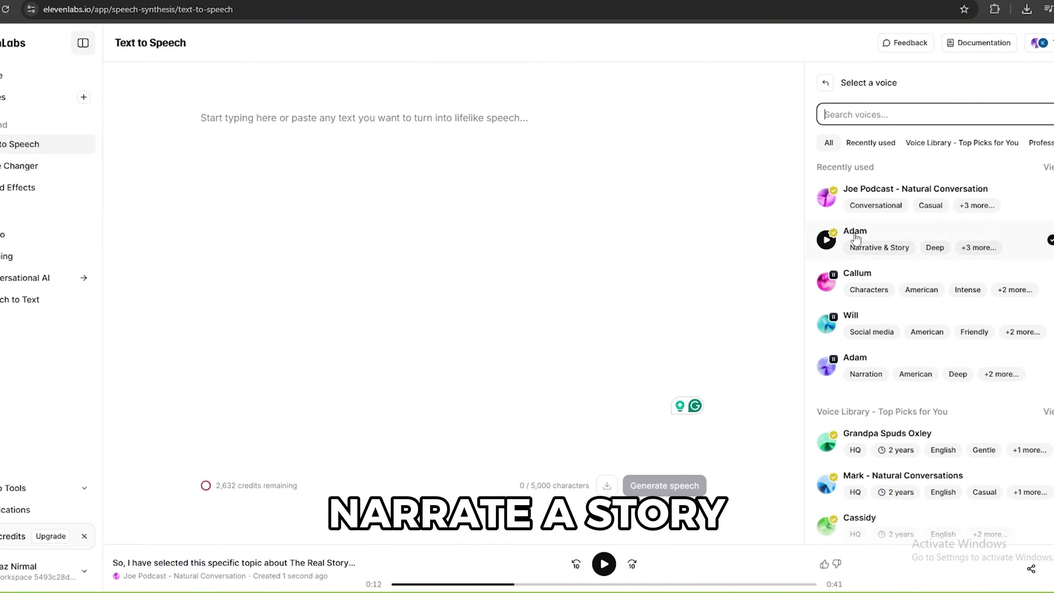
left_click(827, 242)
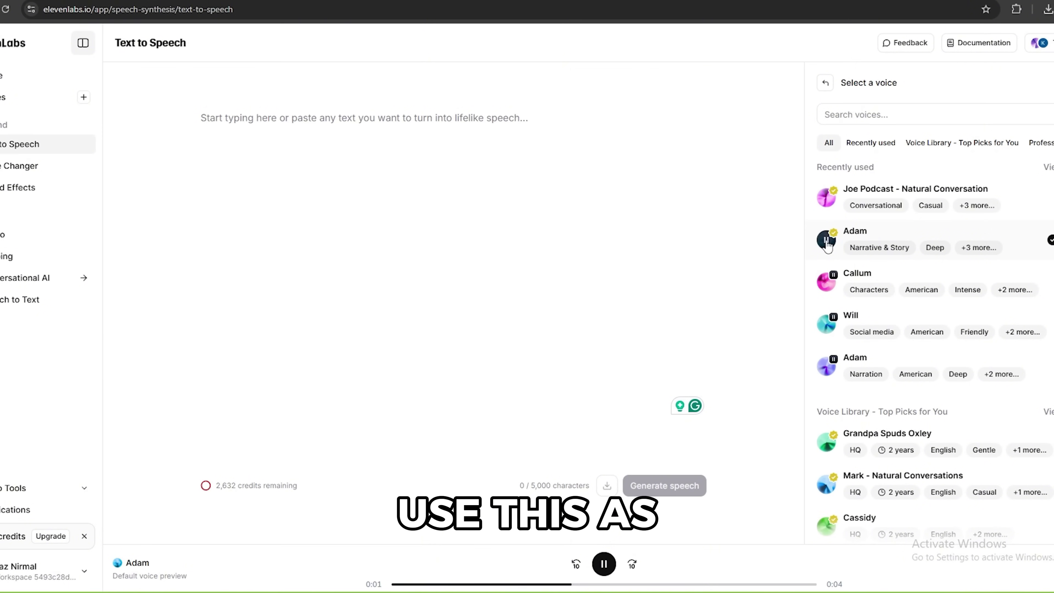
left_click(827, 242)
left_click(853, 239)
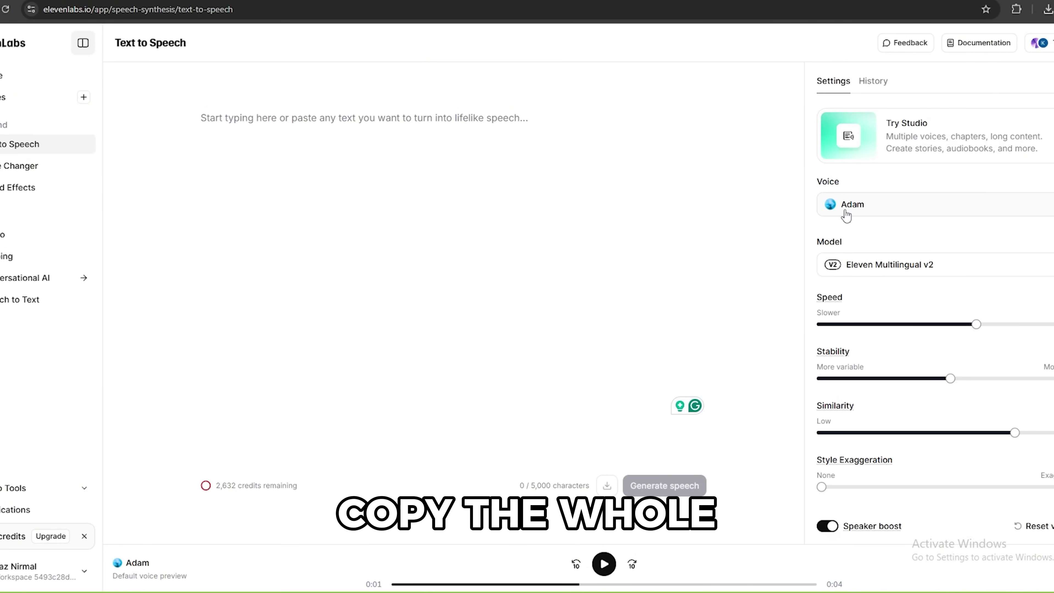
- Paste the opening part of the script for narration and accept the suggested punctuation corrections, including those at "Otorten" and "language"
left_click(400, 334)
key("ctrl+v")
left_click(399, 334)
mouse_move(515, 205)
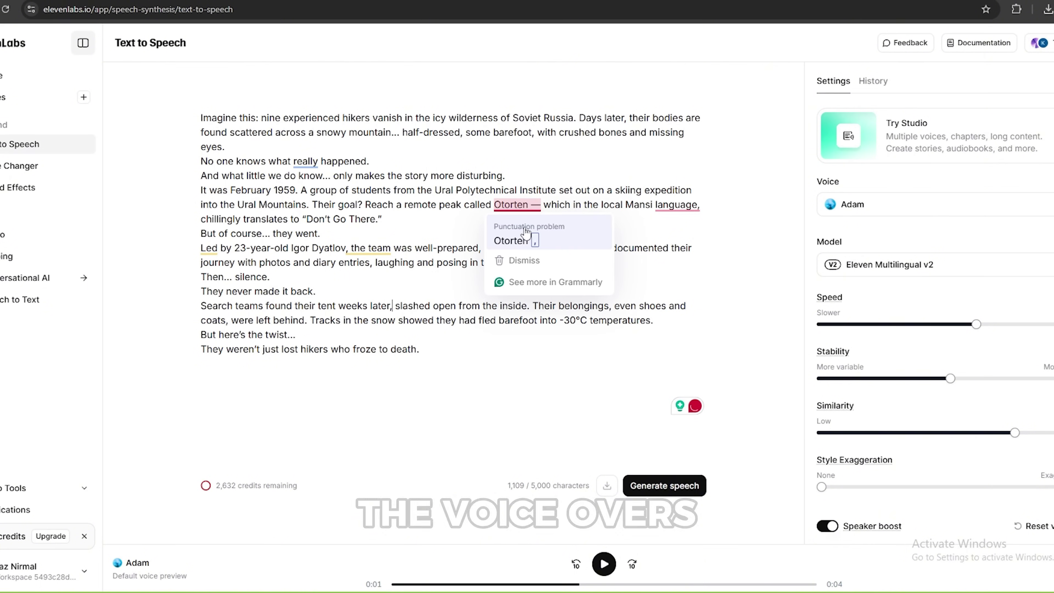
left_click(516, 238)
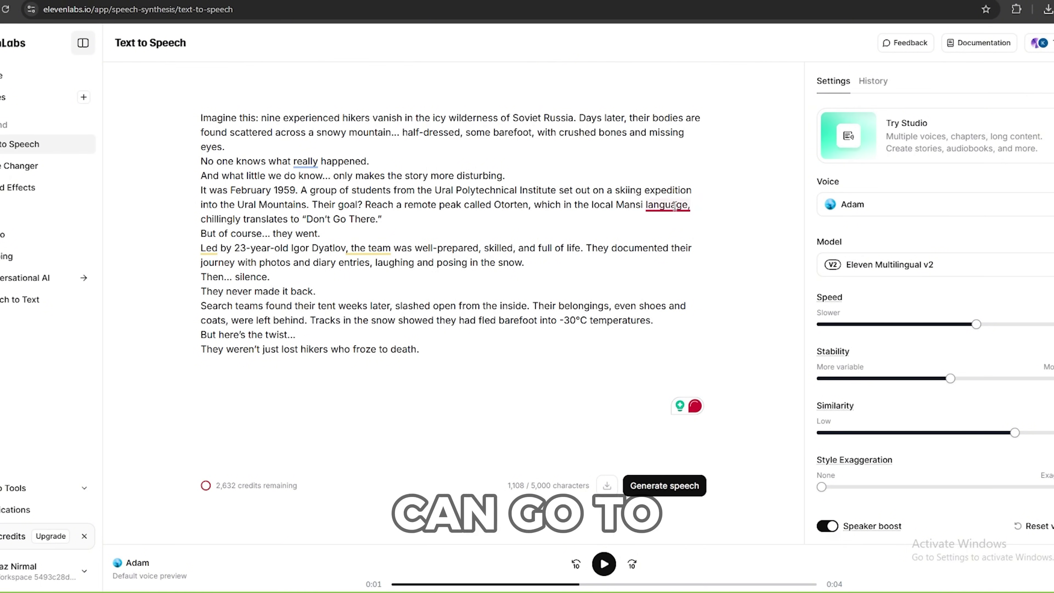
mouse_move(667, 205)
left_click(686, 240)
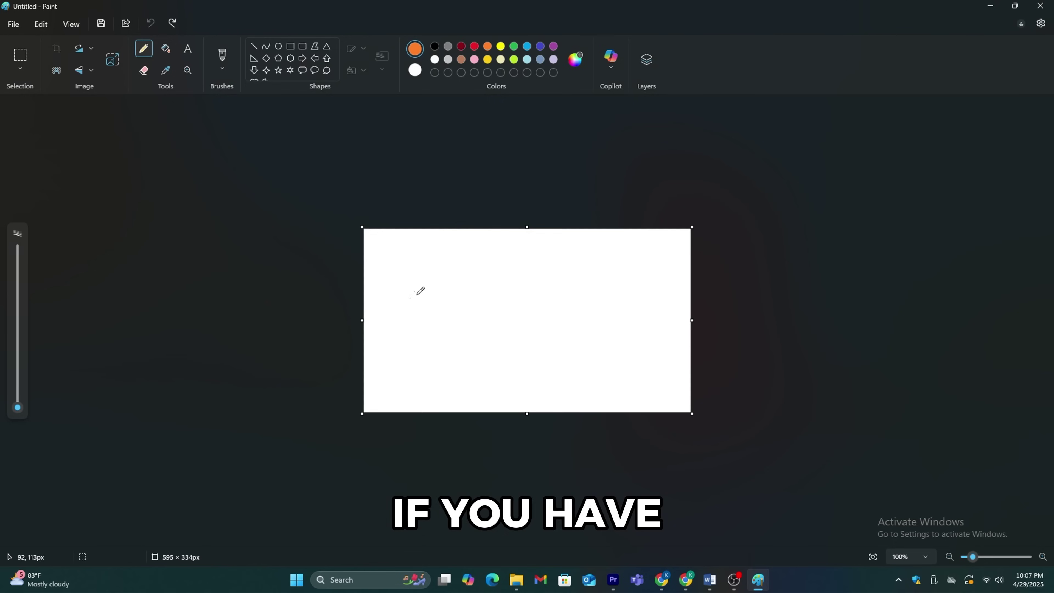
- Draw a few freehand orange pencil strokes on the blank canvas in Paint
mouse_move(469, 274)
left_mouse_down()
mouse_move(489, 313)
mouse_move(469, 270)
left_mouse_up()
mouse_move(455, 295)
left_mouse_down()
mouse_move(487, 295)
mouse_move(480, 375)
left_mouse_up()
mouse_move(474, 327)
left_mouse_down()
mouse_move(451, 342)
mouse_move(521, 391)
left_mouse_up()
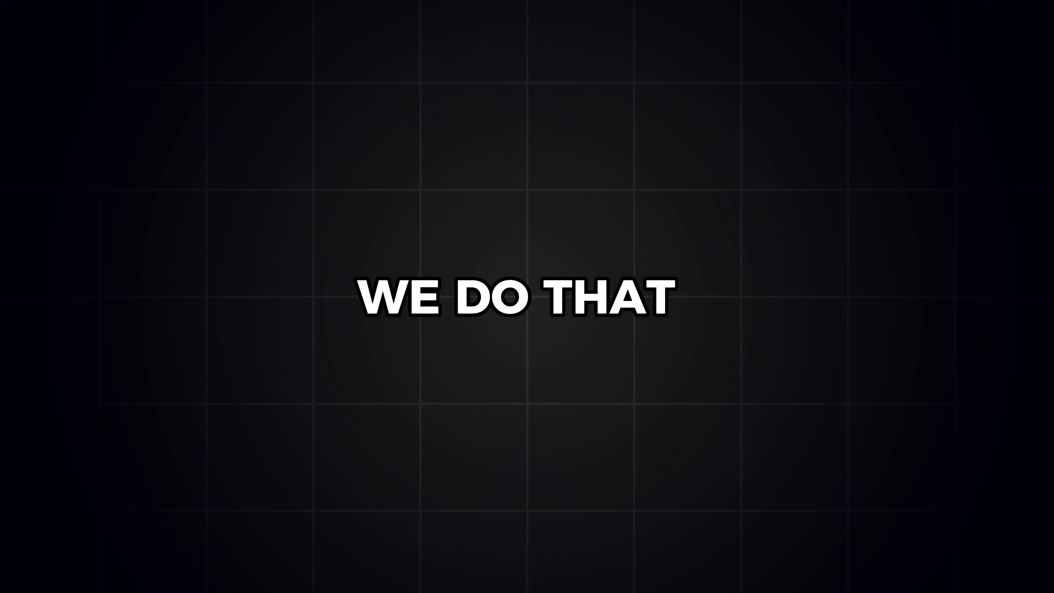
- Attach reference images 1, 2, 3 and 4 to the ChatGPT prompt about studying their art style
left_click_drag(311, 119, 61, 74)
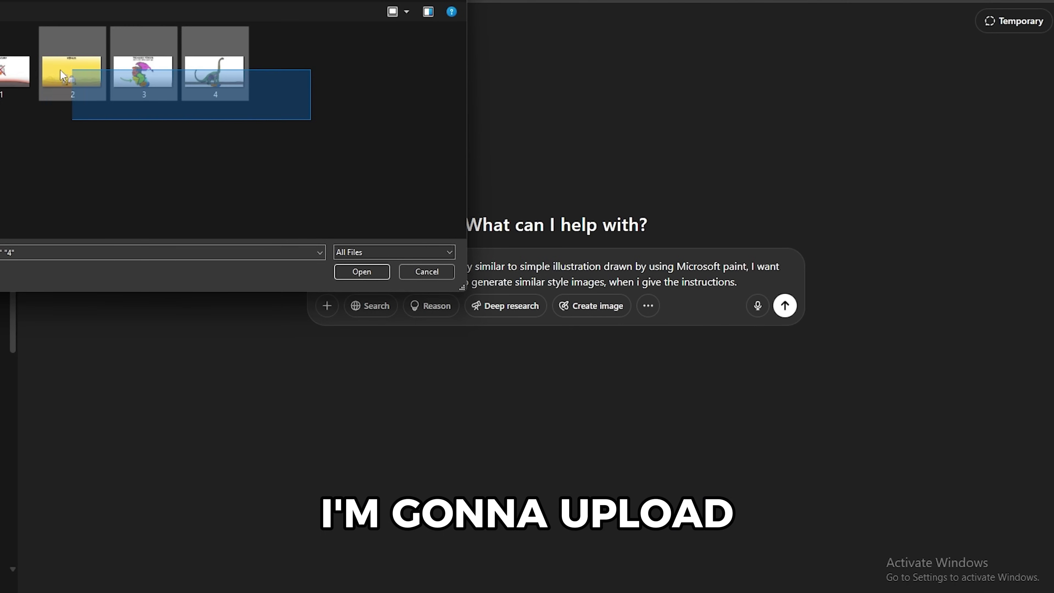
left_click(366, 271)
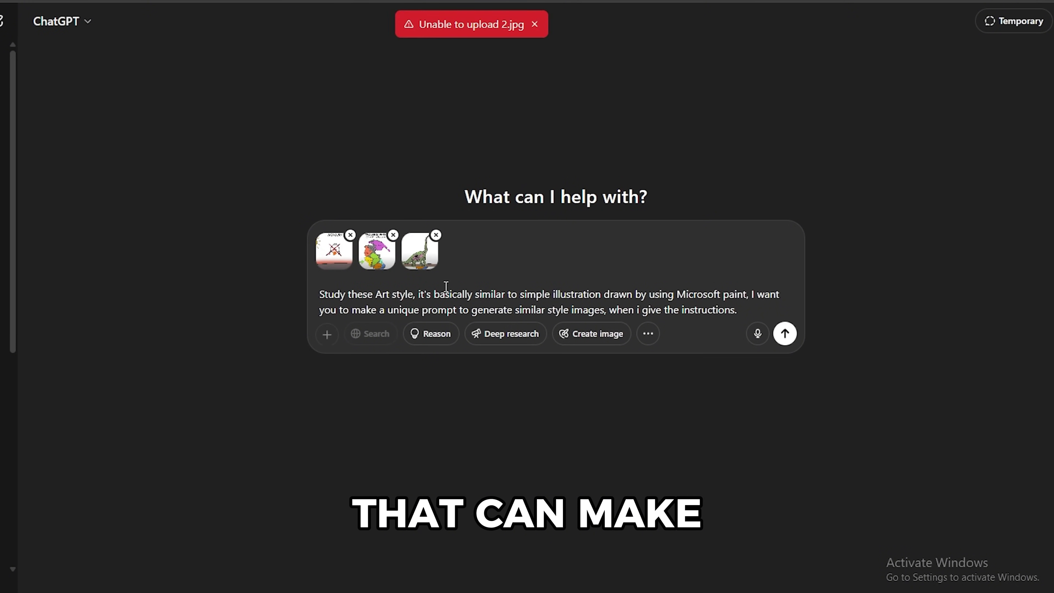
- Send the art-style study request with its reference images and ask for an image prompt of "nine experienced hikers looking at a mountain"
key("Return")
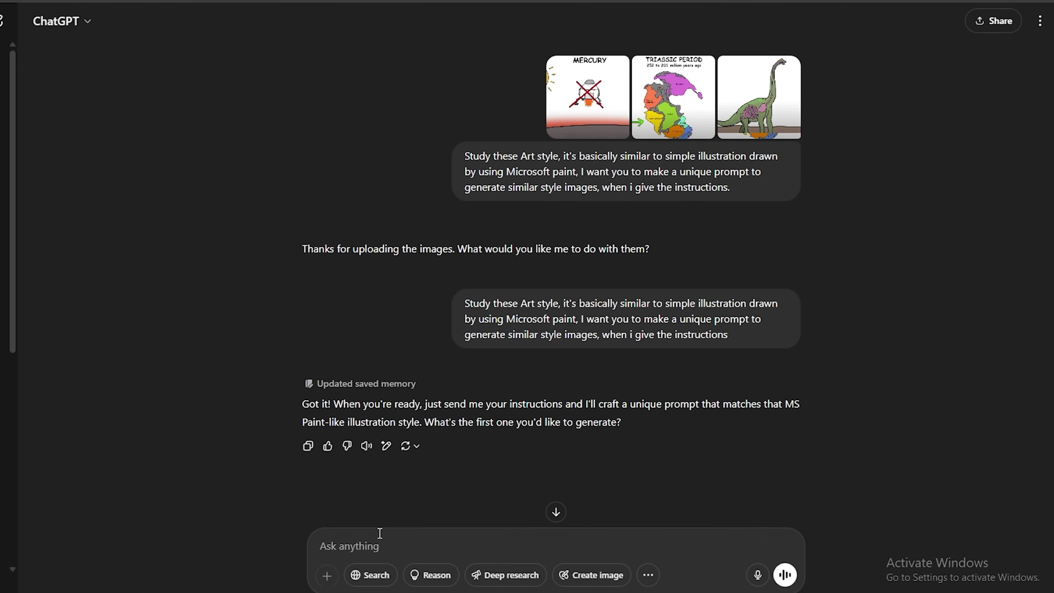
type("nine experienced hikers lo")
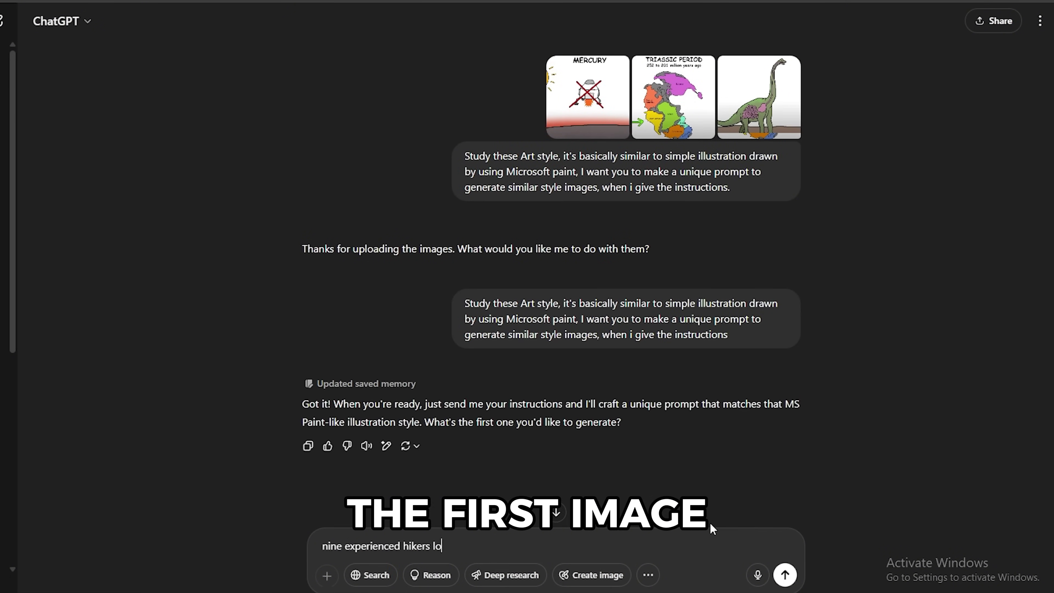
type("oking at a mountain")
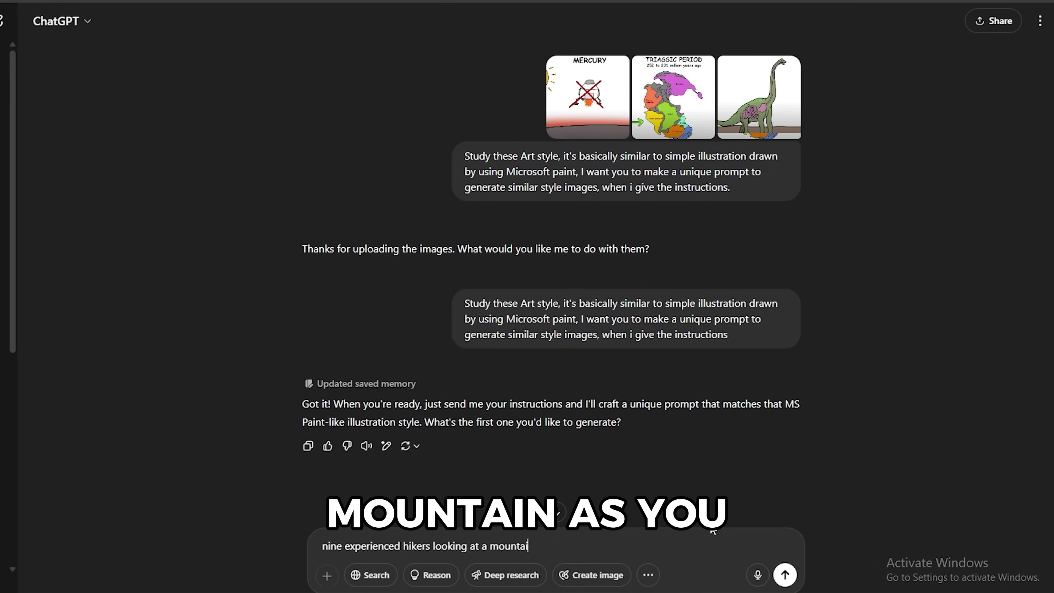
key("Return")
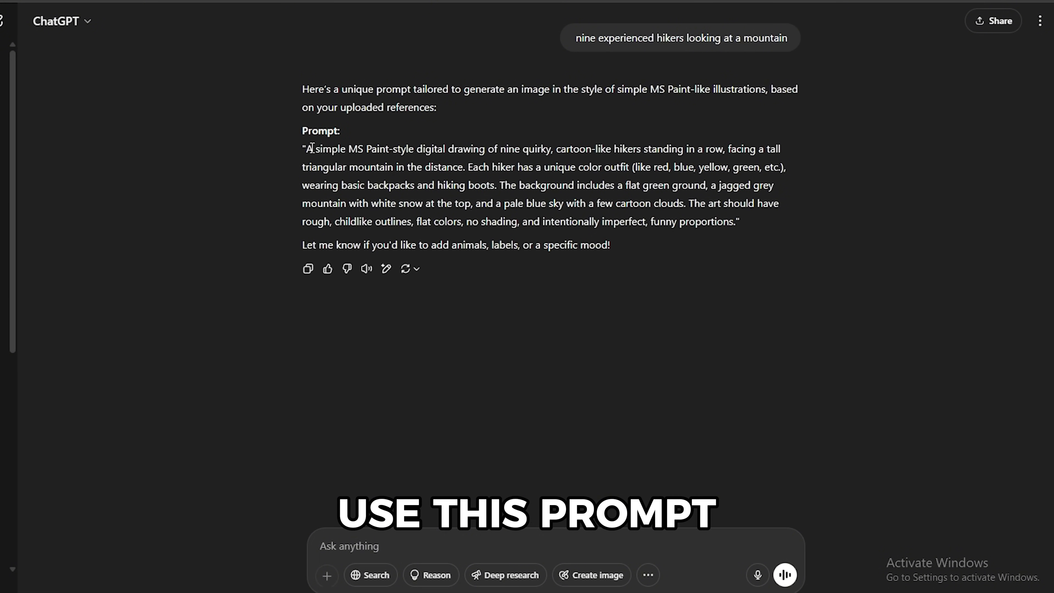
- Copy the full text of the generated MS Paint-style hiker prompt from the reply, without its surrounding quotation marks
left_click_drag(310, 148, 626, 218)
left_click_drag(729, 223, 736, 225)
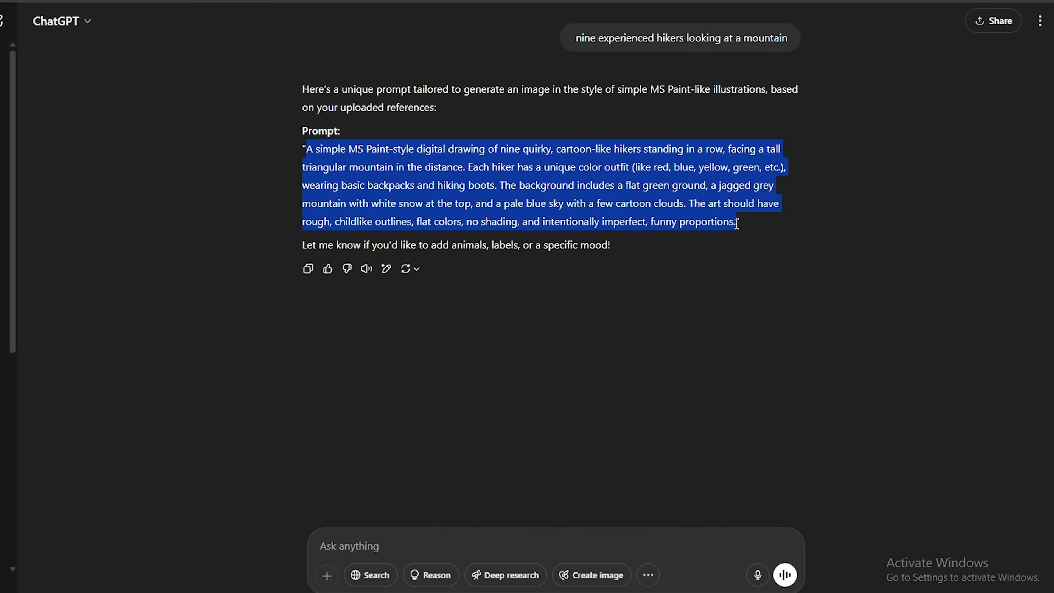
right_click(737, 224)
left_click(747, 232)
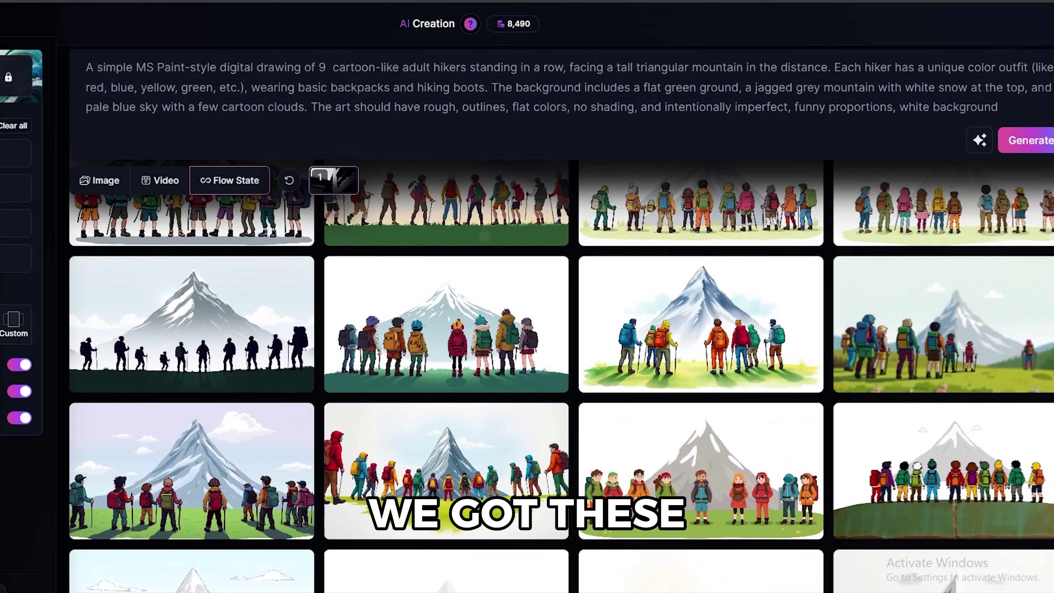
- Switch to the AI Creation gallery to review the generated hiker images, and view the version created in ChatGPT
scroll(562, 373, "down", 10)
scroll(562, 374, "down", 15)
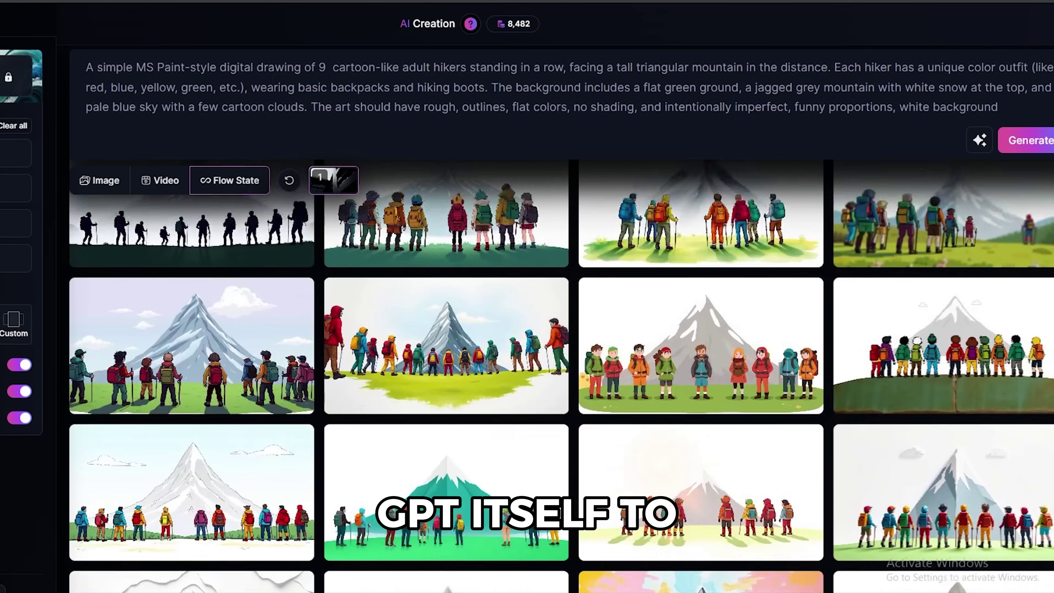
scroll(562, 374, "down", 3)
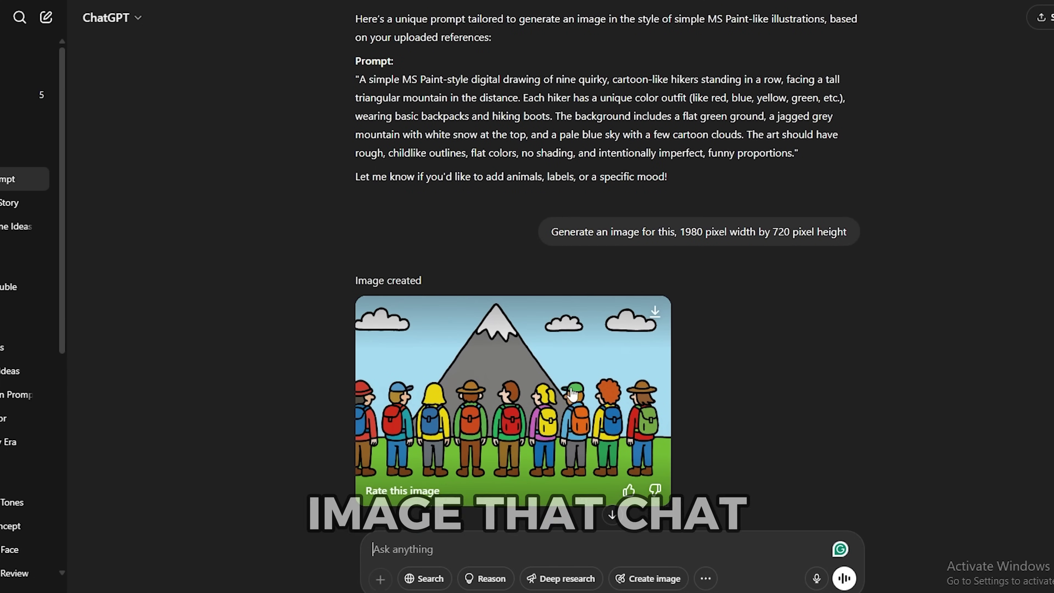
left_click(544, 401)
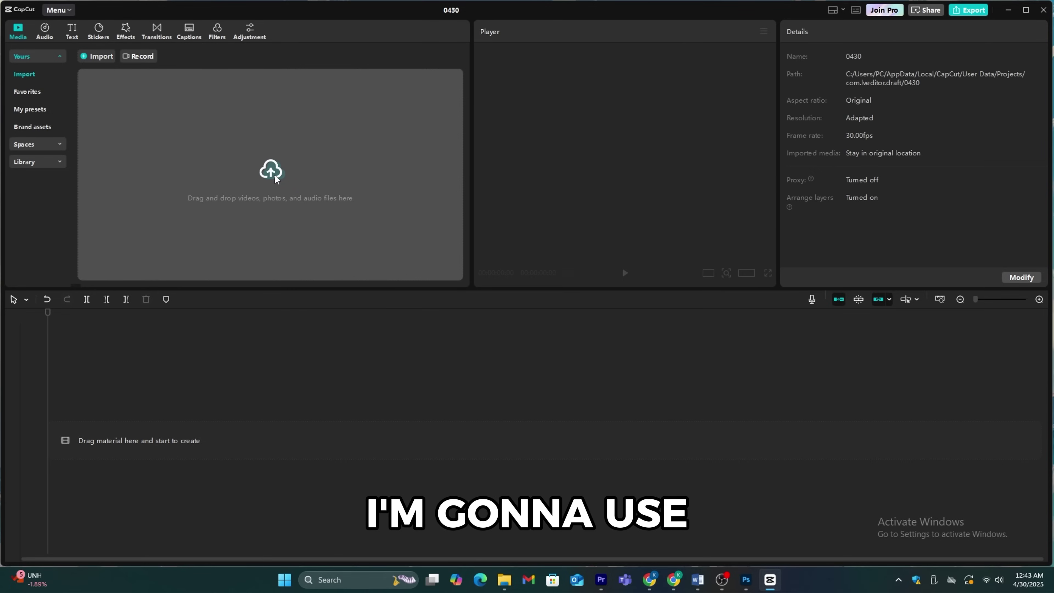
- Switch to CapCut and import all the images and the ElevenLabs voice-over from the Desktop folder "paint"
left_click(276, 179)
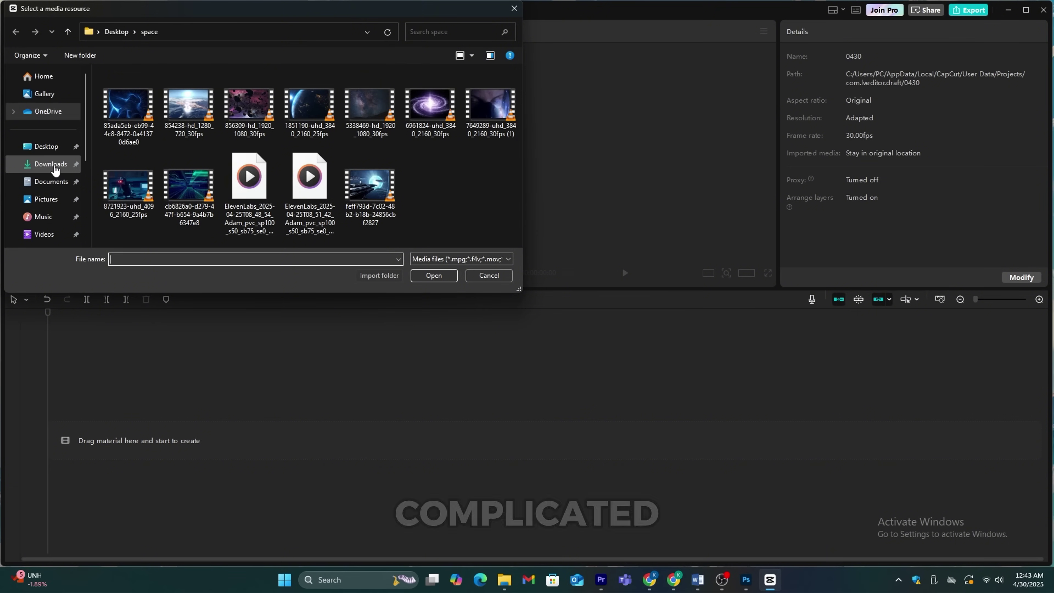
left_click(46, 146)
double_click(129, 175)
left_click(491, 191, "shift")
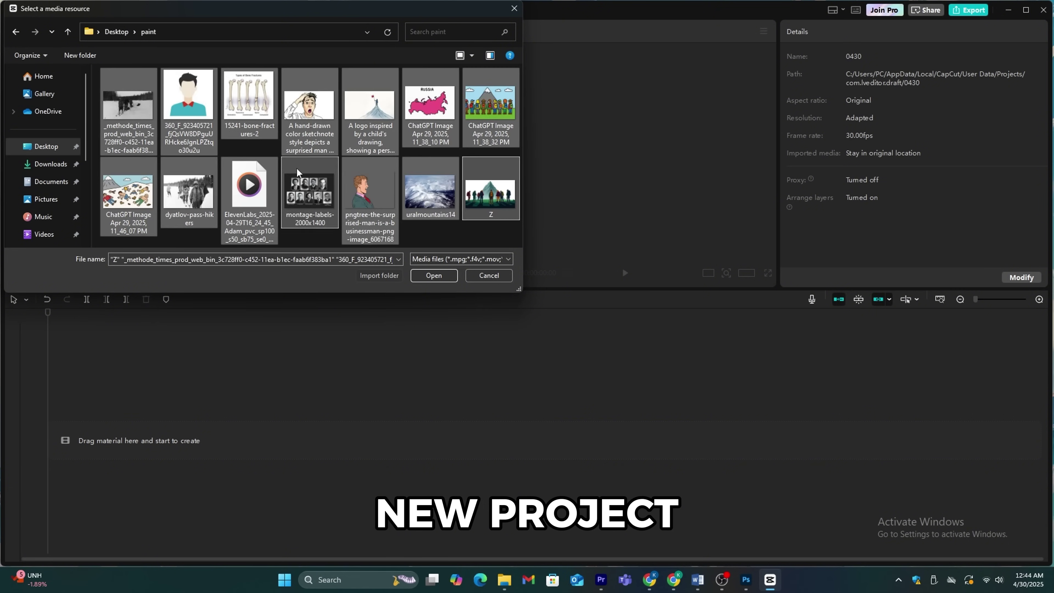
left_click(434, 275)
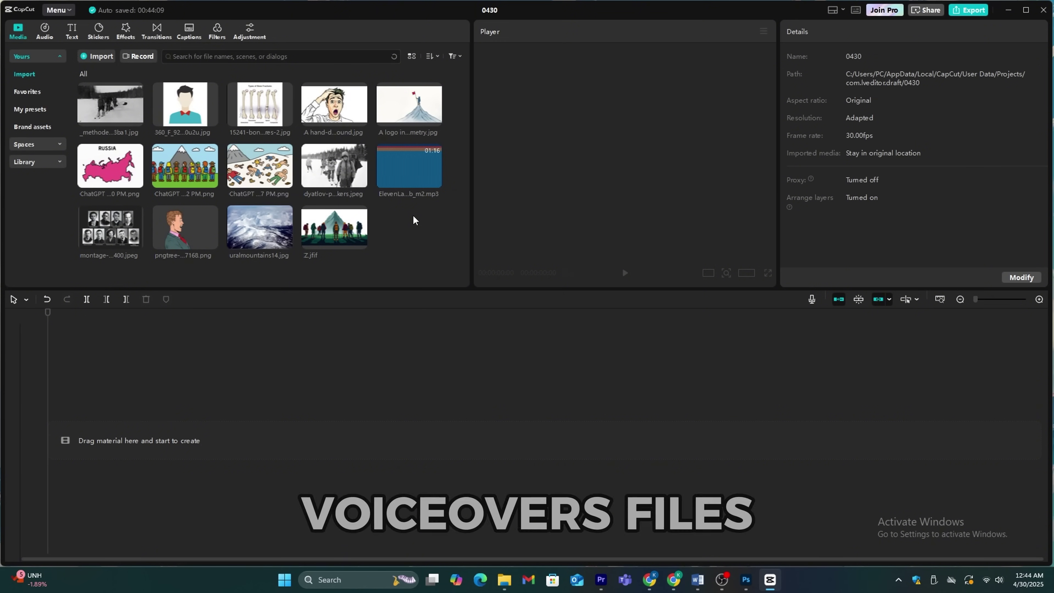
- Place the ElevenLabs voice-over at the start of the timeline, enlarge the timeline scale slightly and play it
left_click_drag(412, 178, 104, 437)
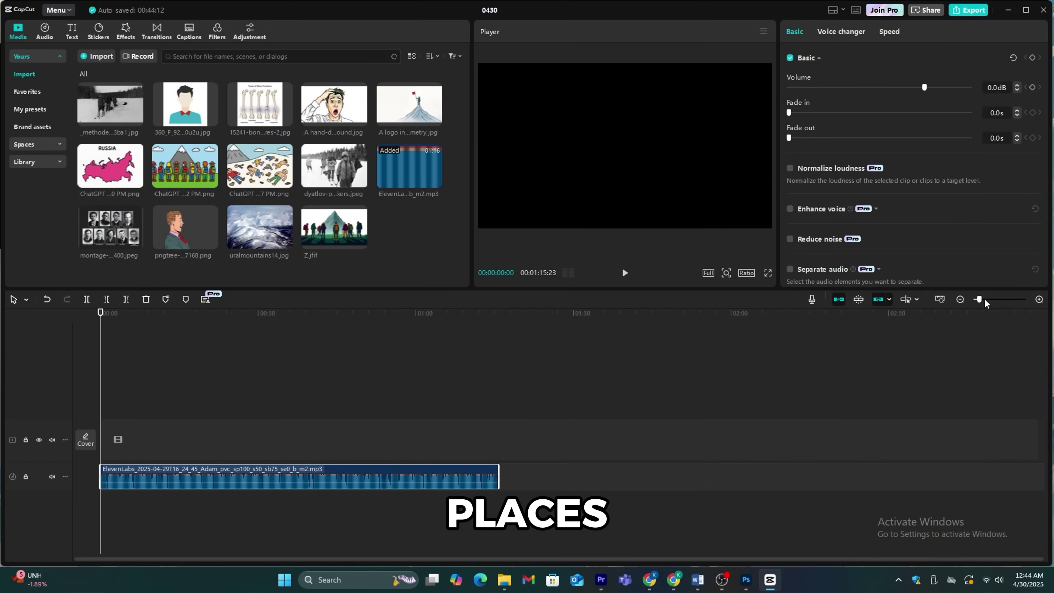
left_click_drag(977, 300, 982, 299)
key("space")
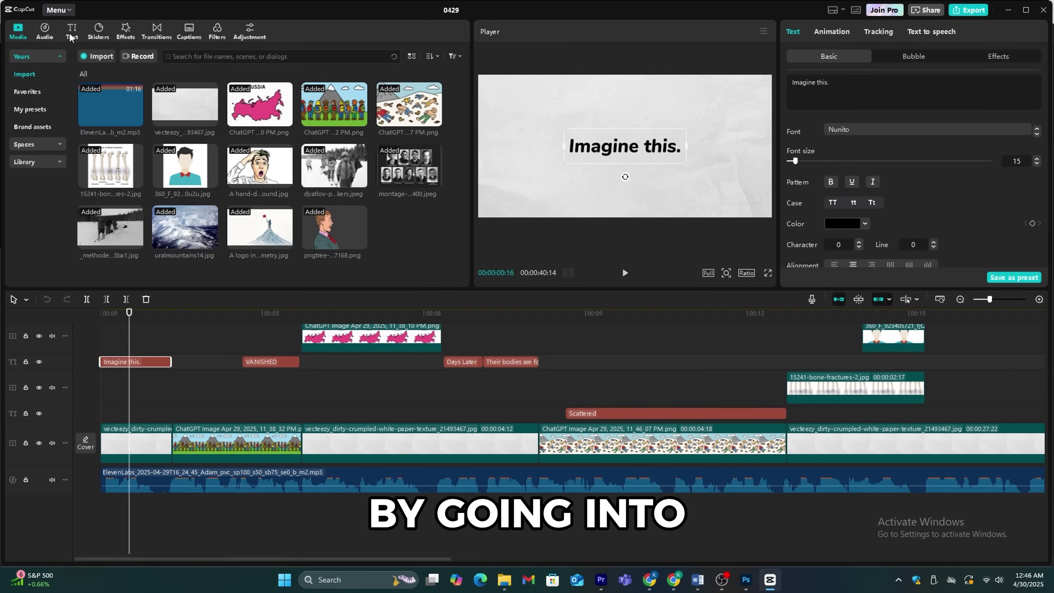
- Add a default text clip to the timeline near the first hiker image, and review the arranged clips including the "Imagine this." text
left_click(71, 34)
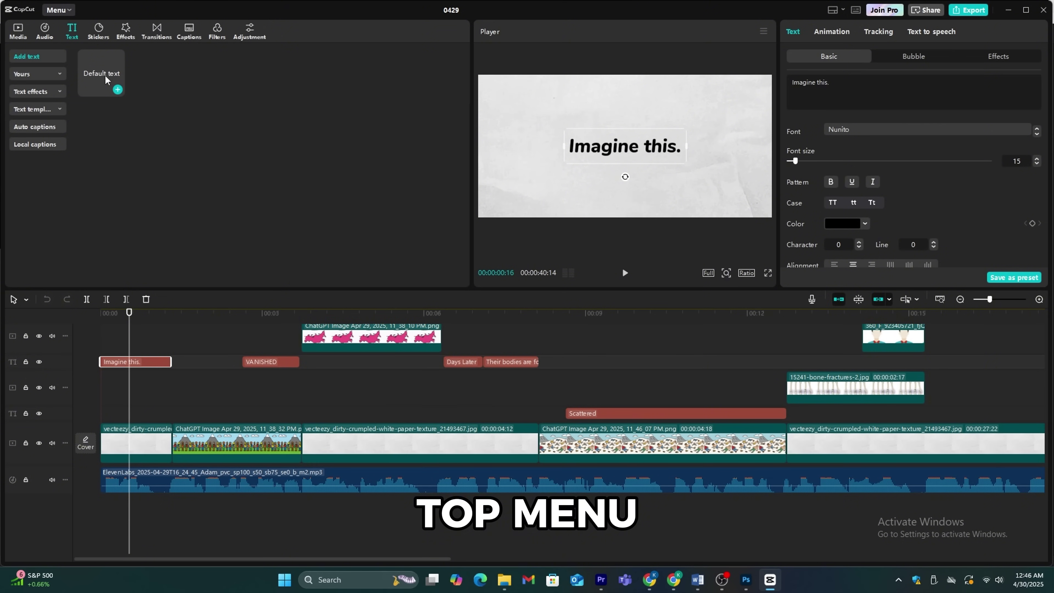
left_click_drag(106, 76, 189, 426)
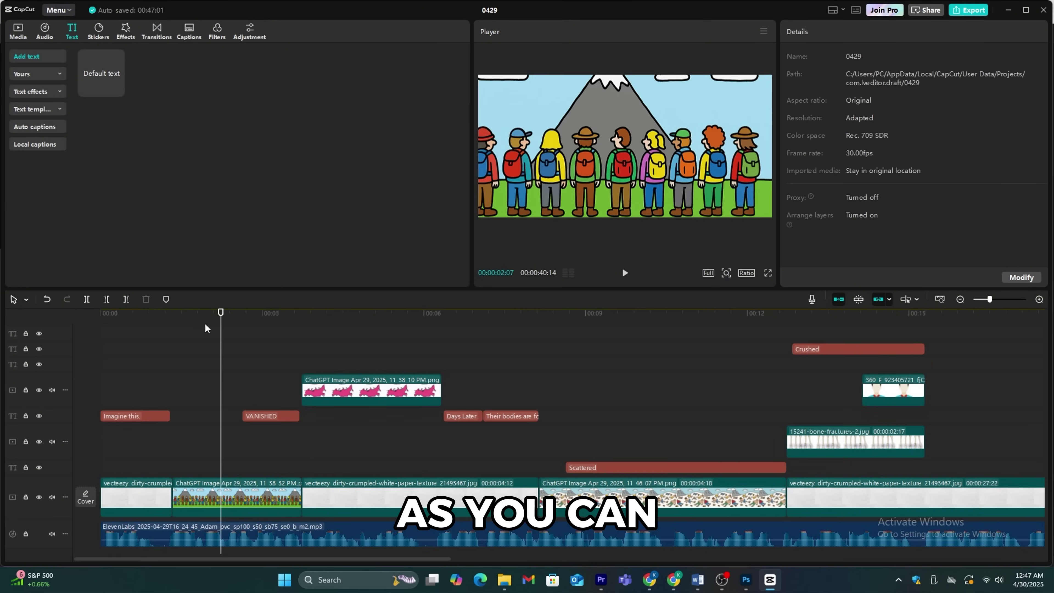
mouse_move(208, 329)
left_mouse_down()
mouse_move(145, 334)
mouse_move(149, 324)
mouse_move(368, 351)
mouse_move(791, 415)
mouse_move(910, 403)
left_mouse_up()
left_click(133, 416)
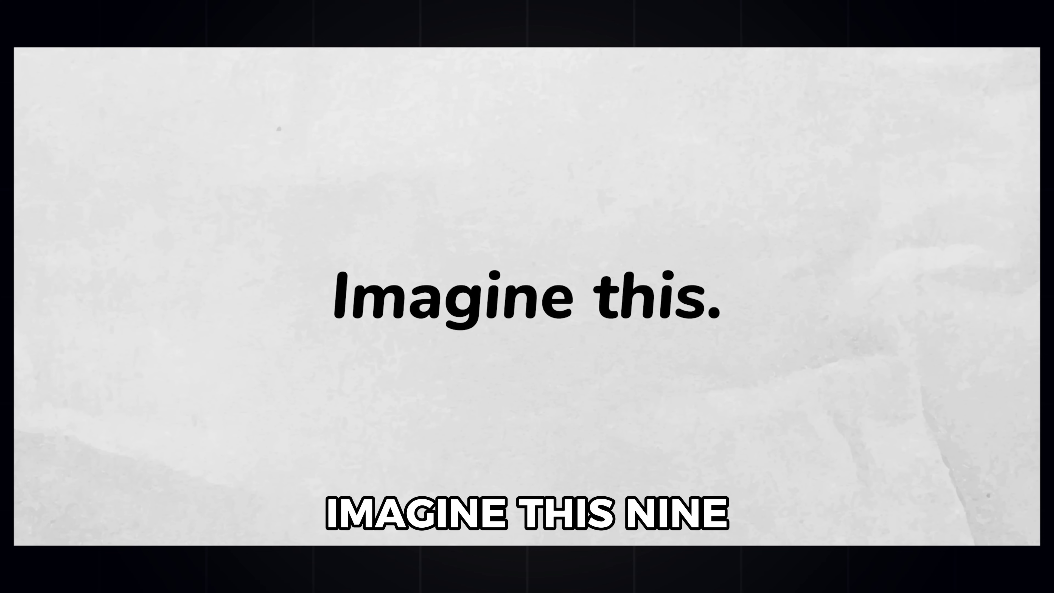